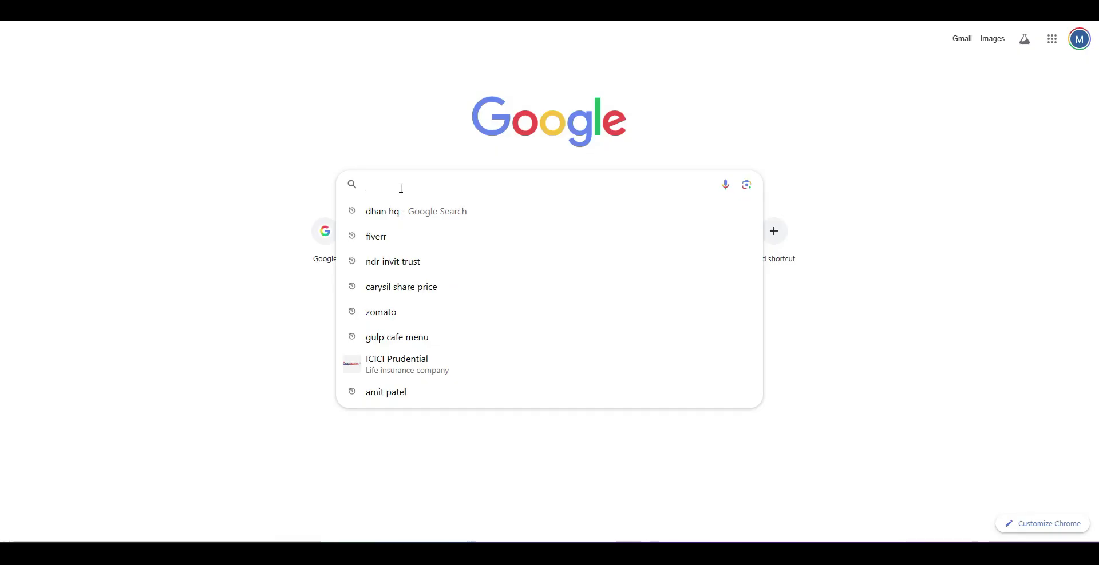
# - Rerun the 'dhan hq' Google search and open the DhanHQ algo trading result
pyautogui.click(387, 218)
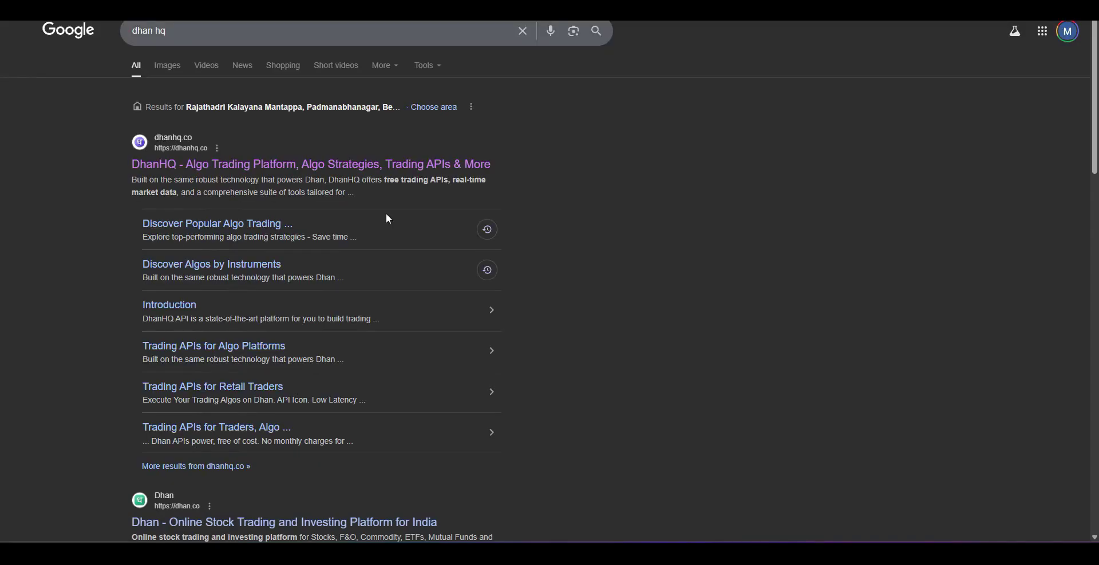
pyautogui.click(331, 176)
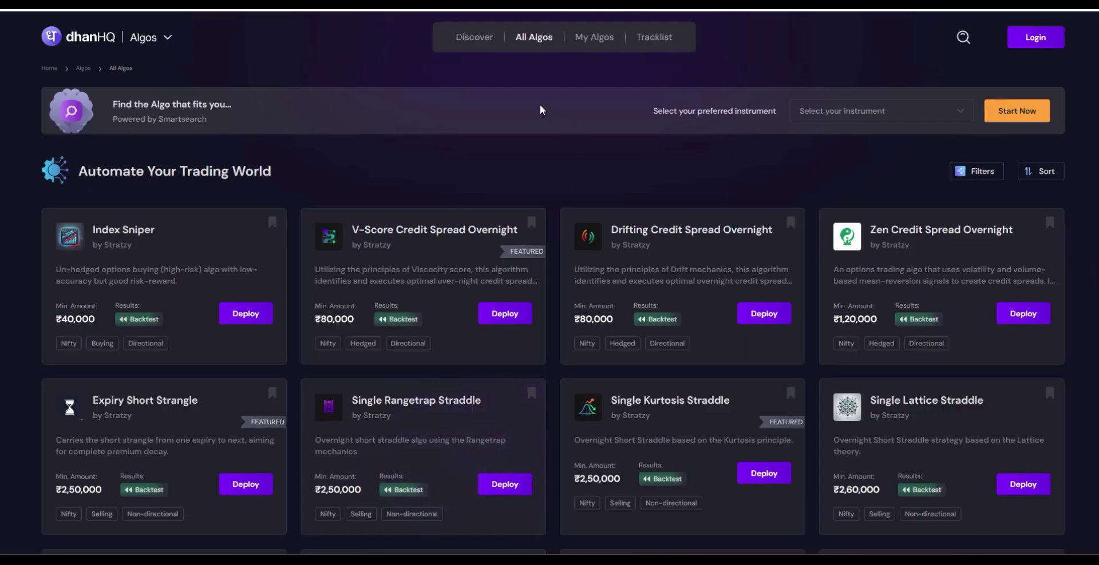
# - Browse DhanHQ algos by Trading Style and jump to the Option Buying Algos section
pyautogui.moveTo(473, 46)
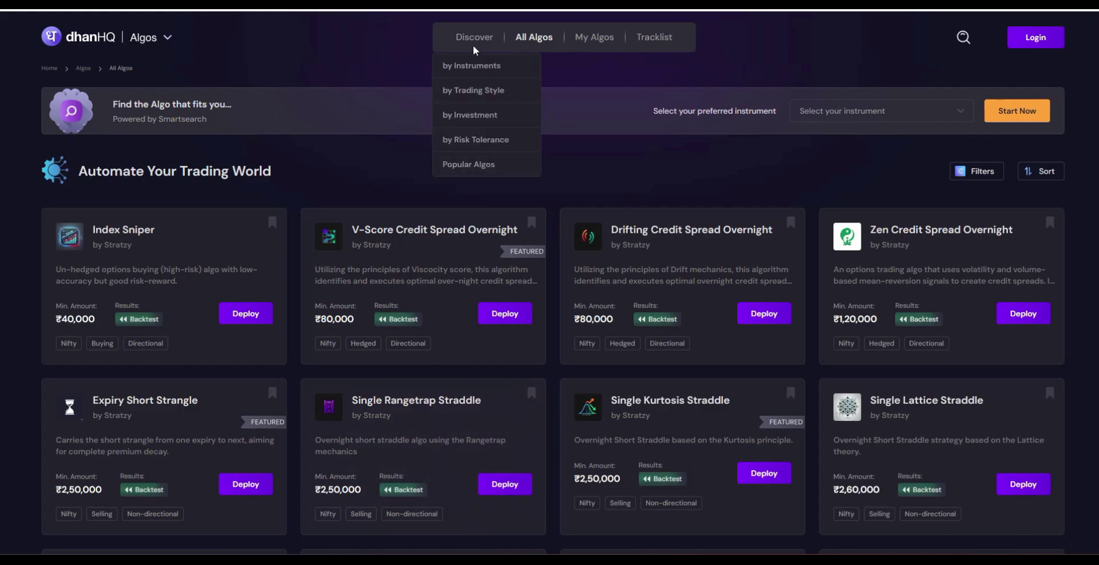
pyautogui.click(478, 99)
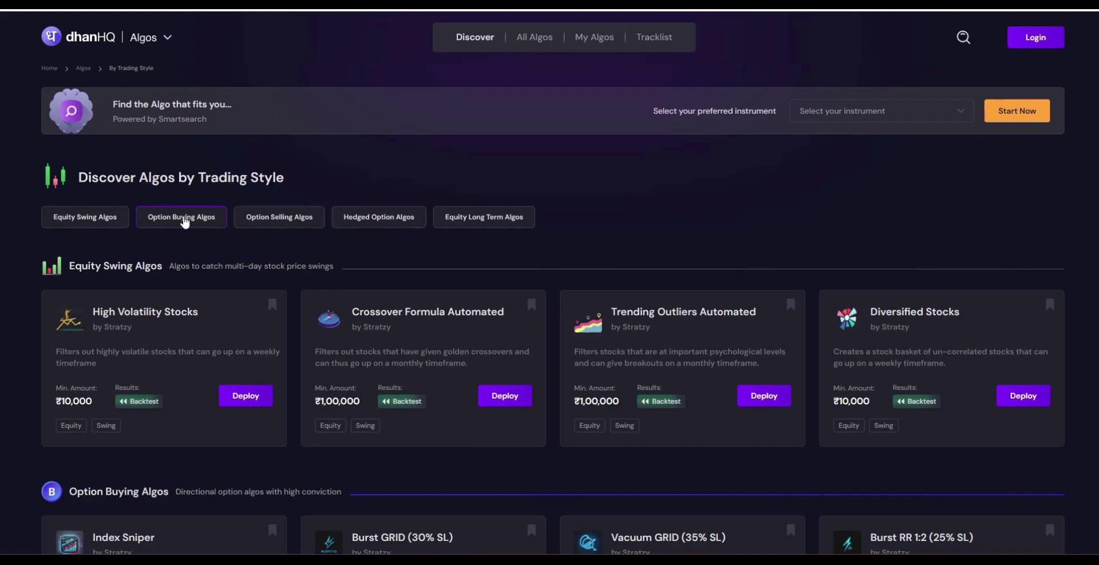
pyautogui.click(185, 223)
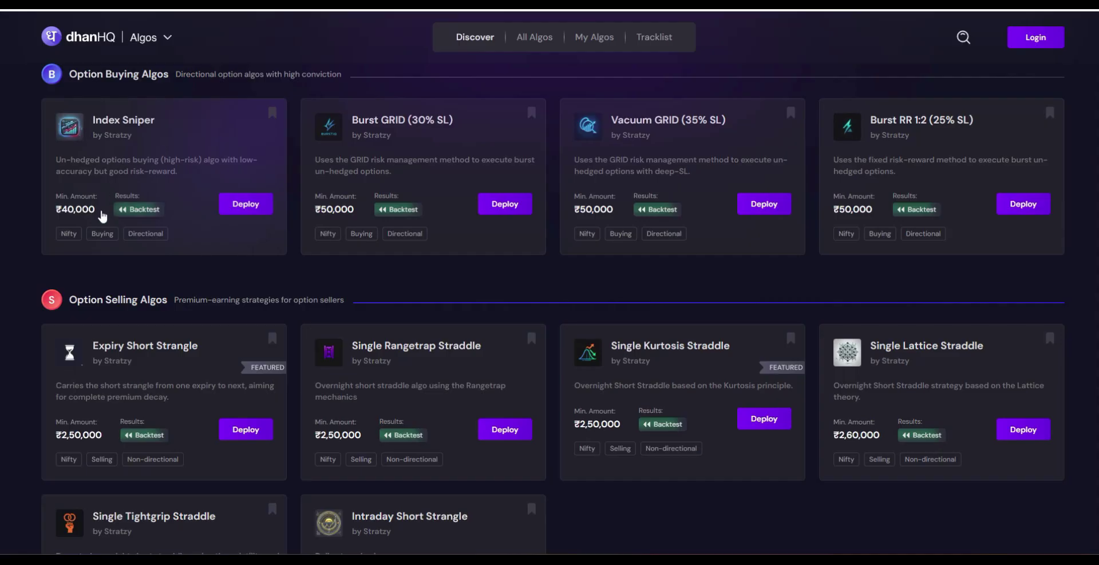
# - Open the Index Sniper algo's detail page and start its backtest
pyautogui.click(175, 166)
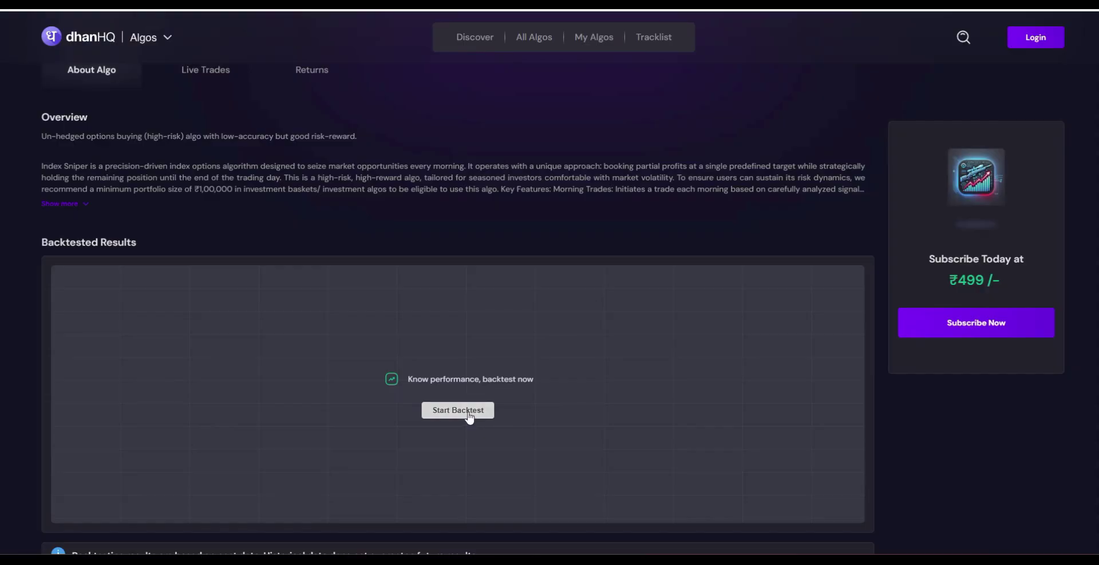
pyautogui.click(468, 413)
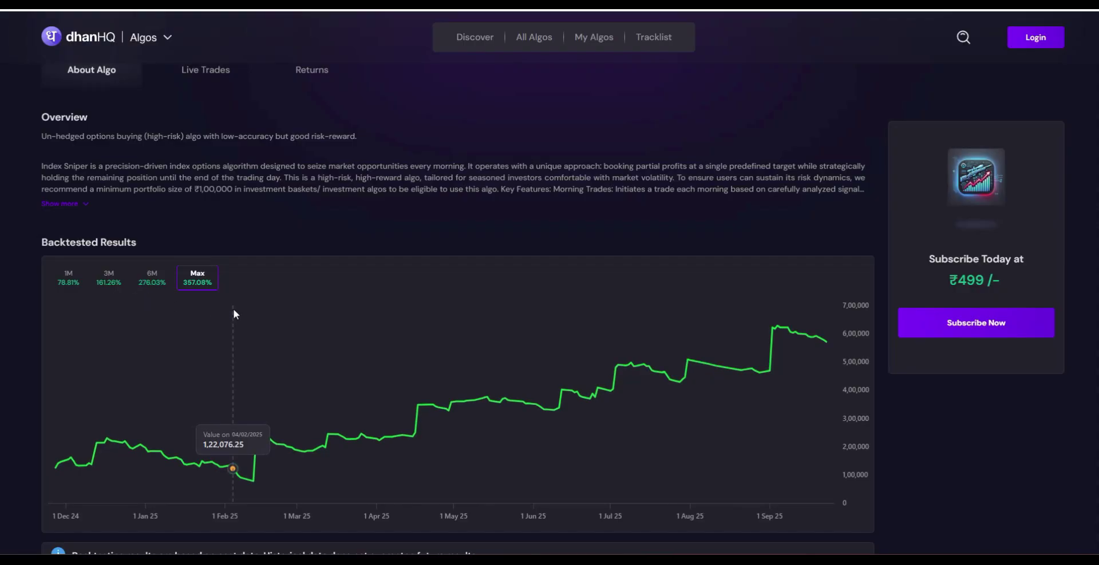
# - Scroll down to review Index Sniper's key parameters, then return to the backtest results
pyautogui.scroll(-4, 110, 436)
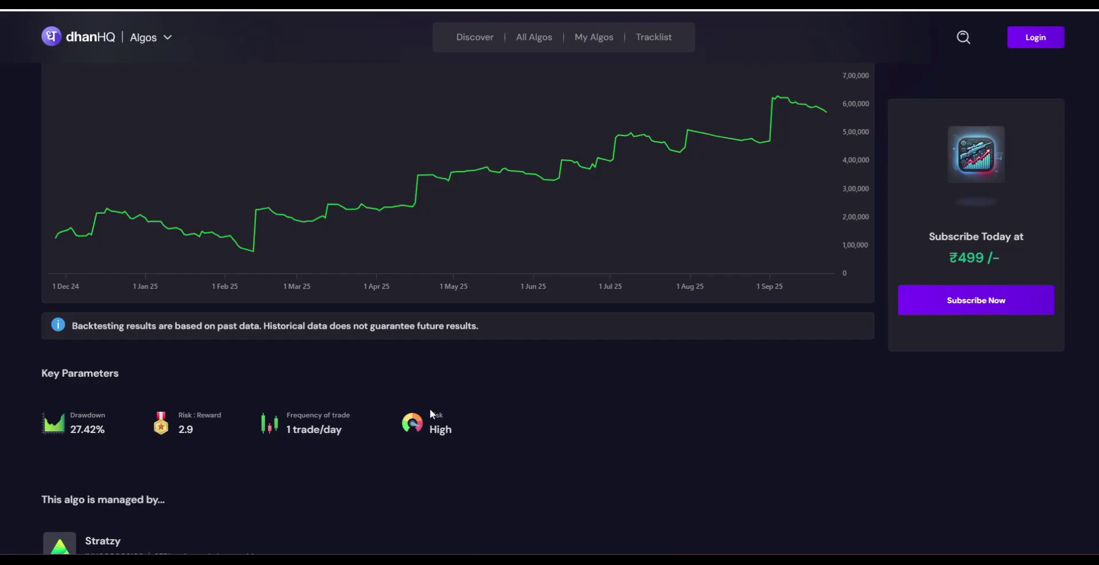
pyautogui.scroll(5, 431, 410)
# - Expand Index Sniper's full overview description, then sign in to the DhanHQ account
pyautogui.scroll(1, 431, 408)
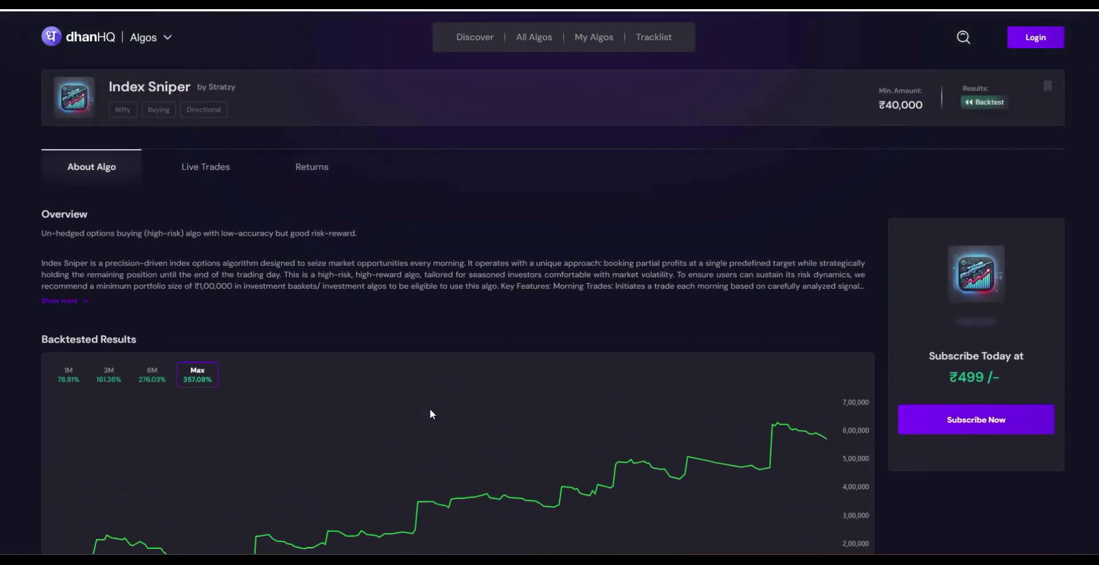
pyautogui.click(61, 321)
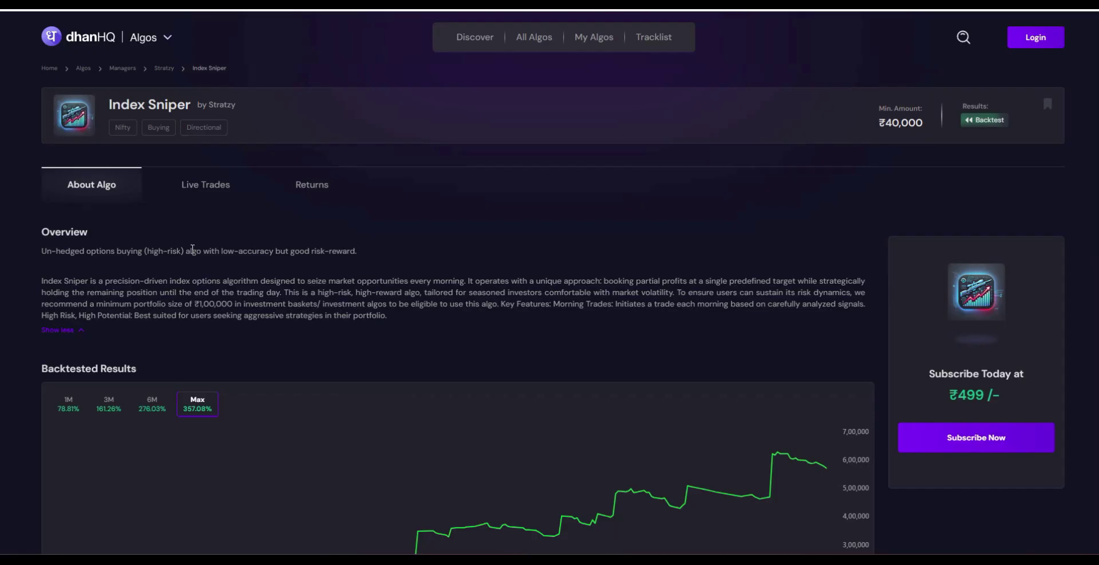
pyautogui.click(1033, 48)
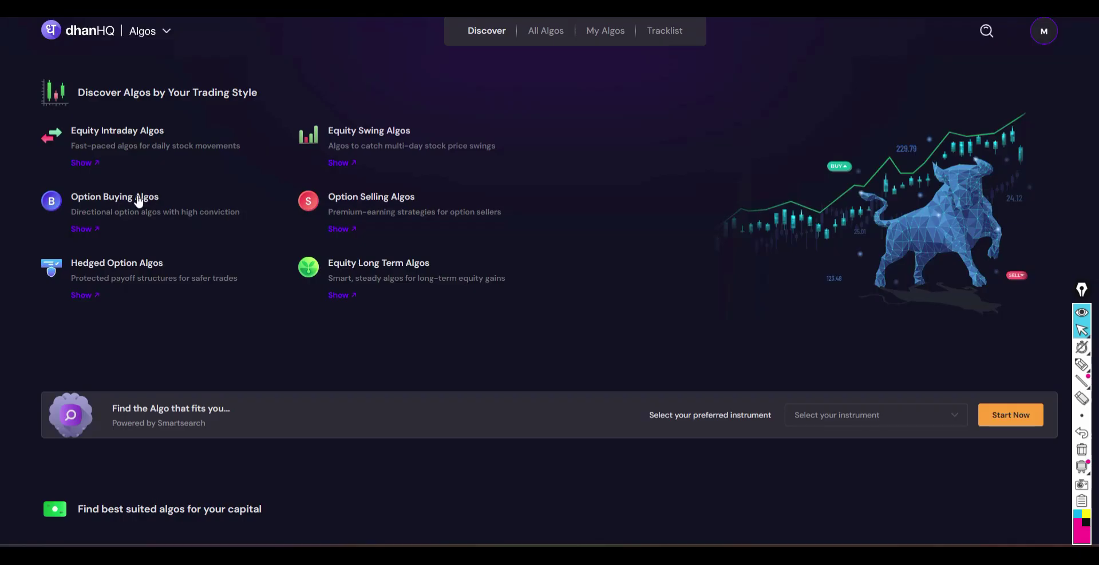
# - List the Option Buying algos and start subscribing to Index Sniper
pyautogui.click(138, 200)
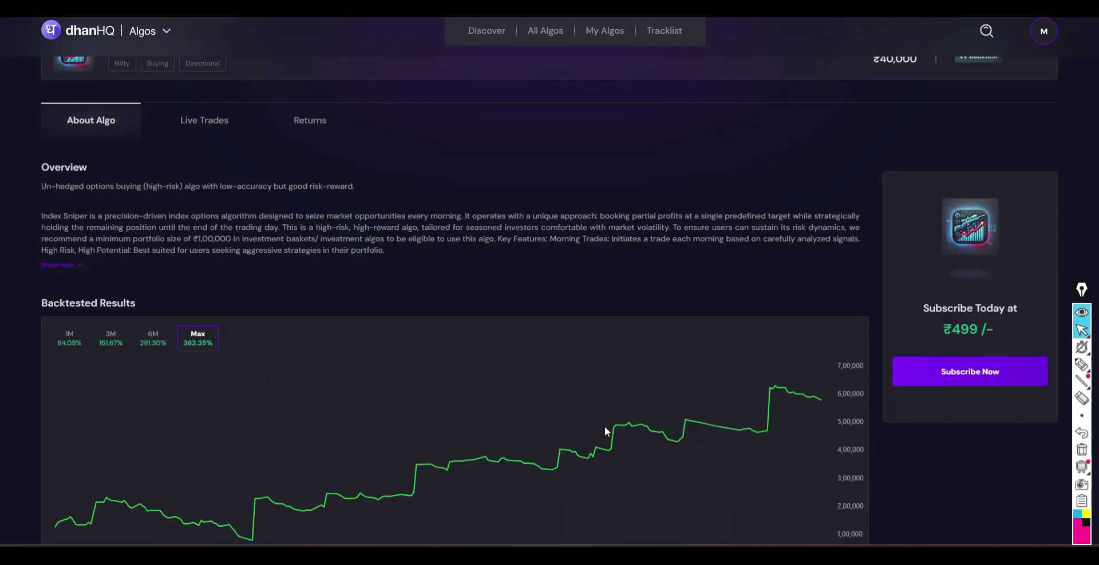
pyautogui.scroll(-1, 605, 430)
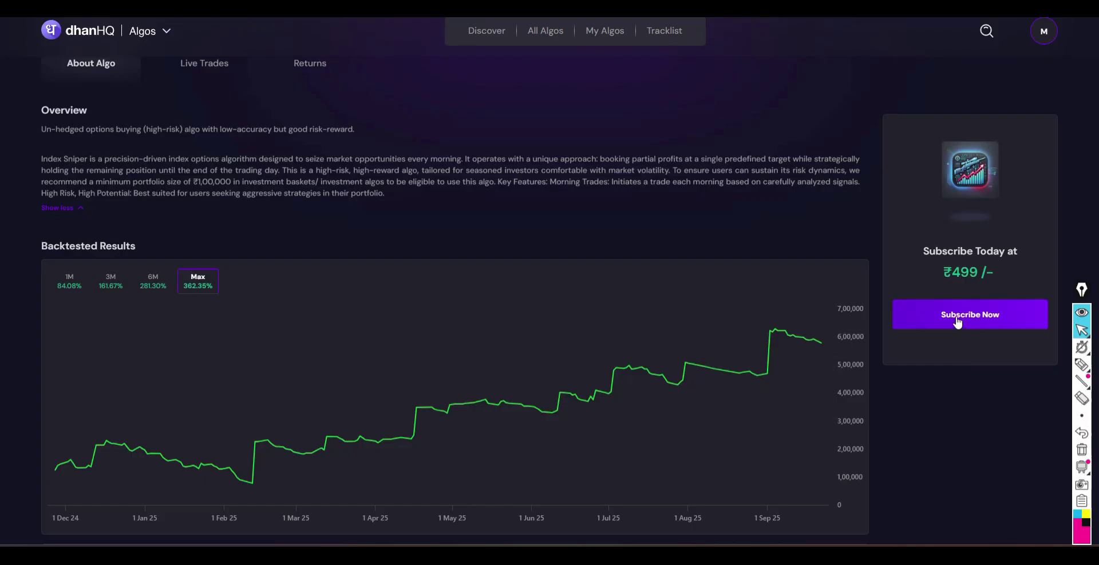
pyautogui.click(957, 322)
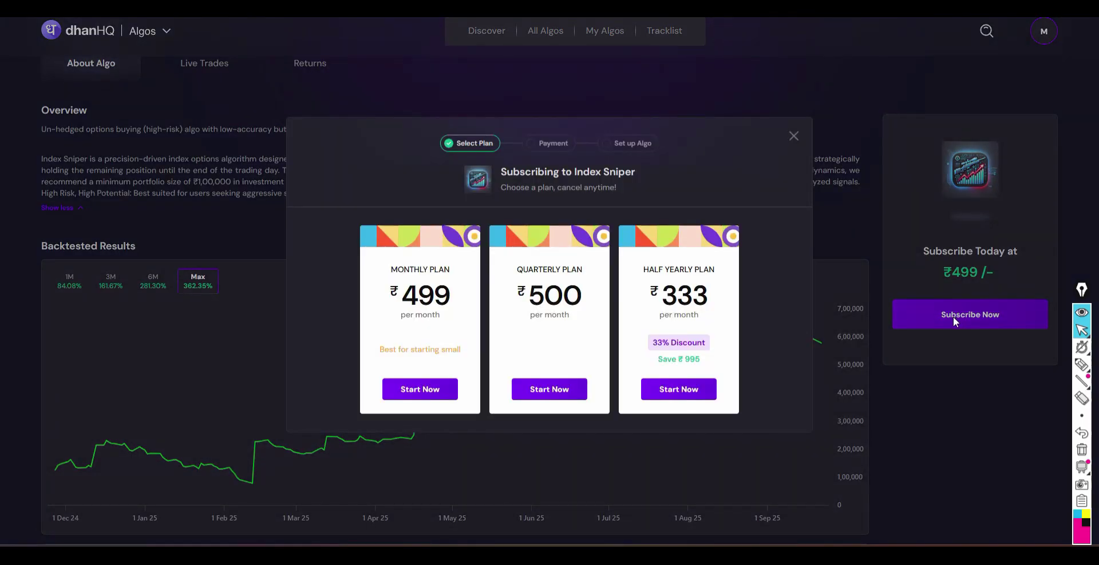
# - Pay for the ₹499 monthly plan as a one-time debit from the trading ledger
pyautogui.click(441, 390)
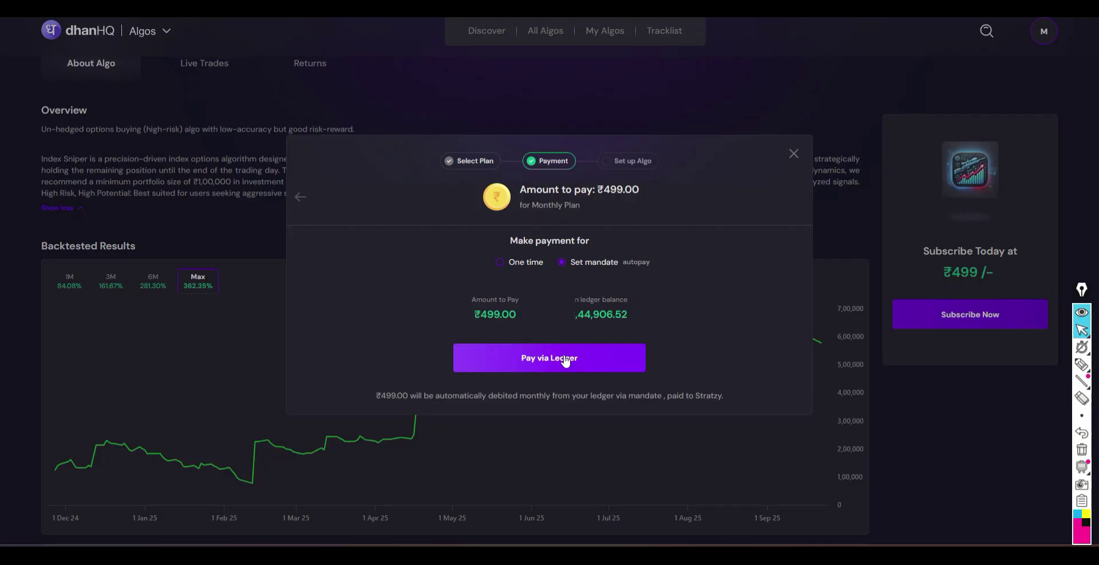
pyautogui.press('Left')
pyautogui.click(529, 360)
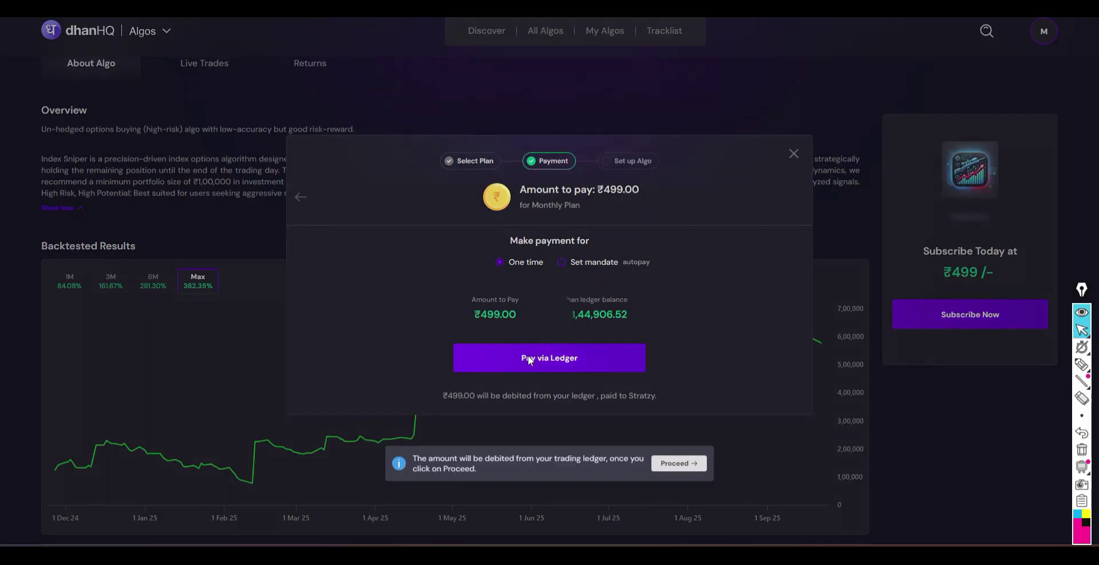
pyautogui.click(677, 464)
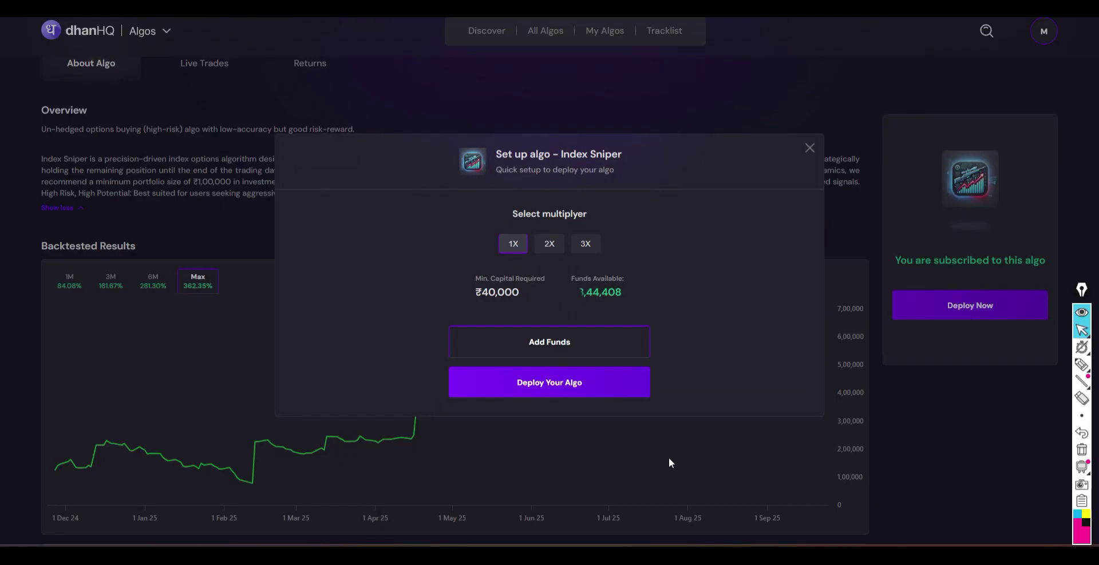
# - Compare capital needed at 2X and 3X, keep the 1X multiplier, and start deploying
pyautogui.click(549, 245)
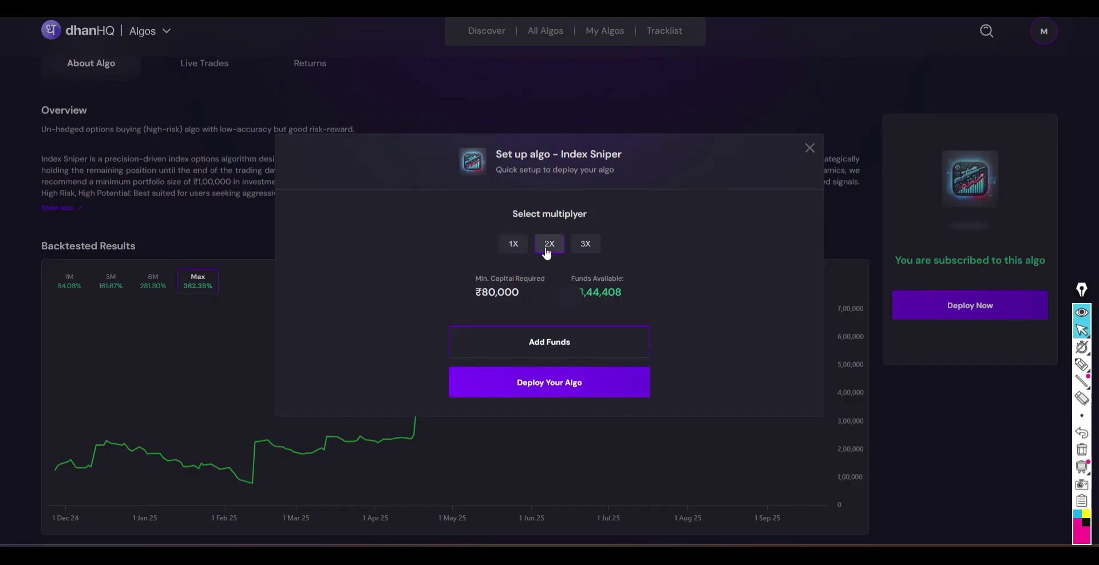
pyautogui.click(585, 245)
pyautogui.click(511, 250)
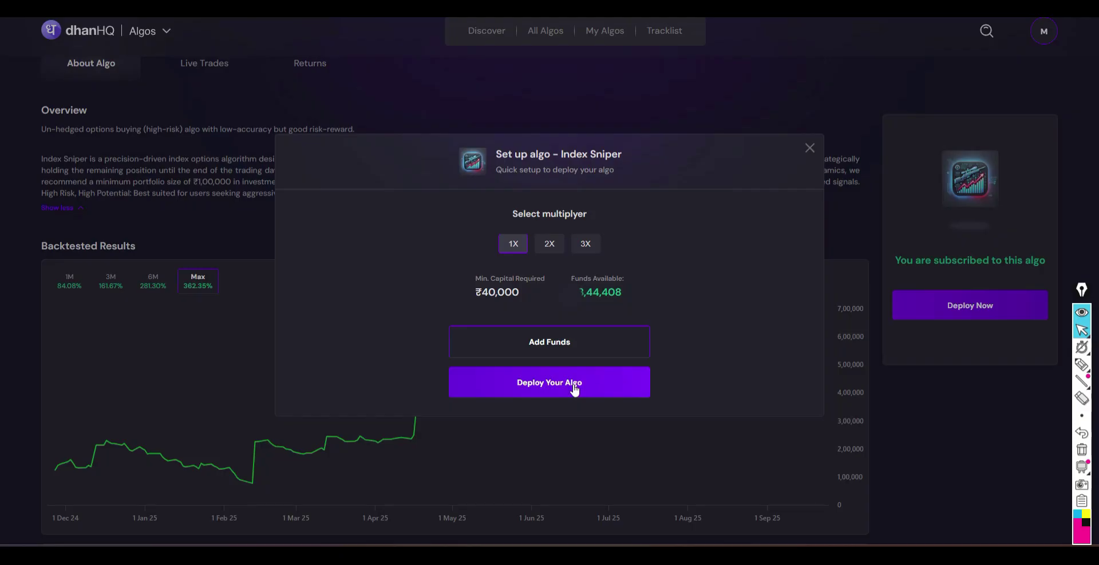
pyautogui.click(550, 251)
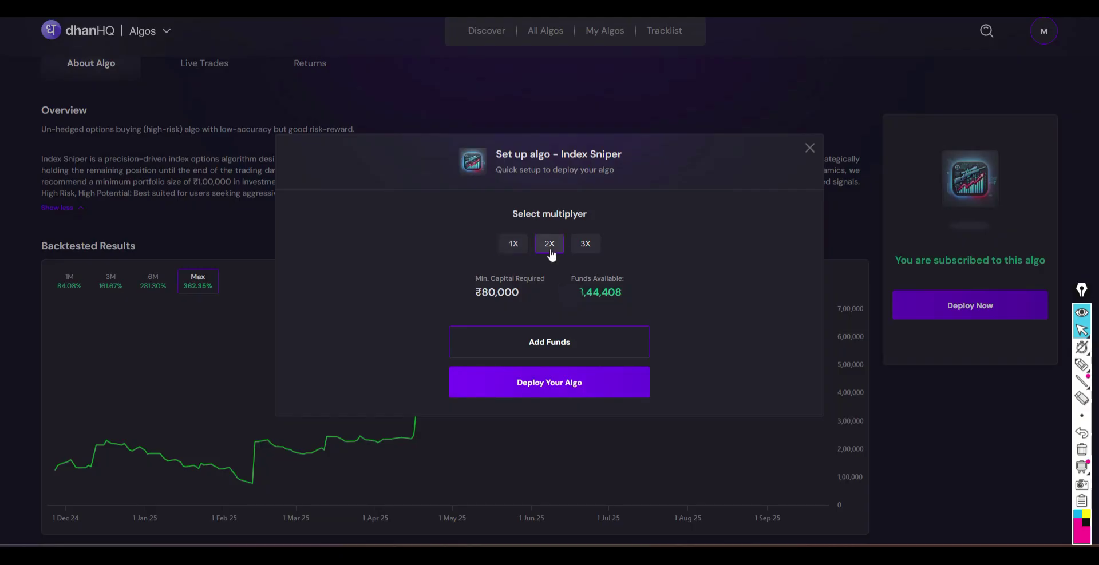
pyautogui.click(584, 247)
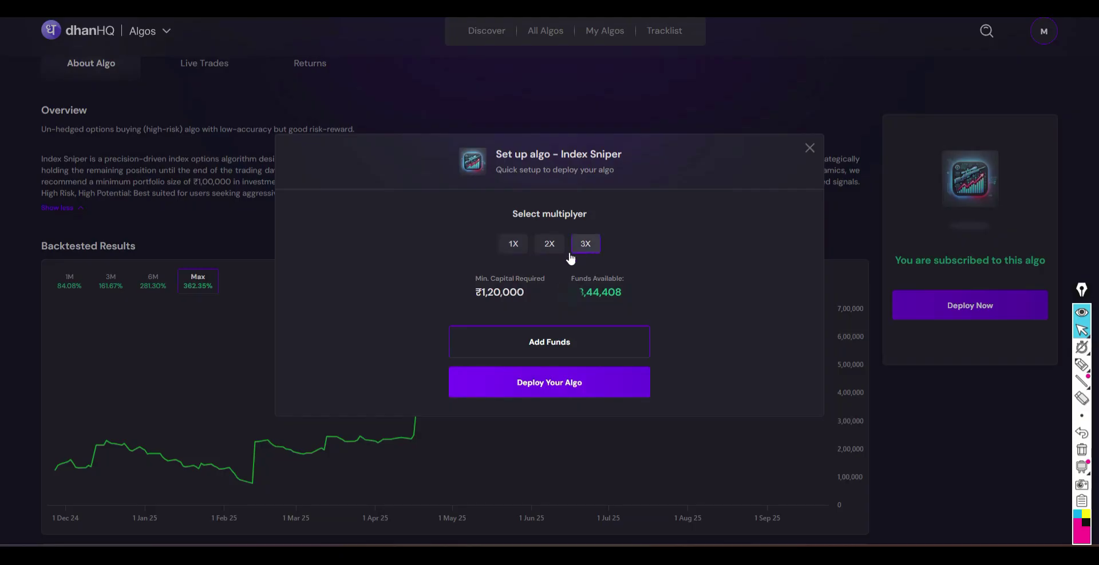
pyautogui.click(514, 252)
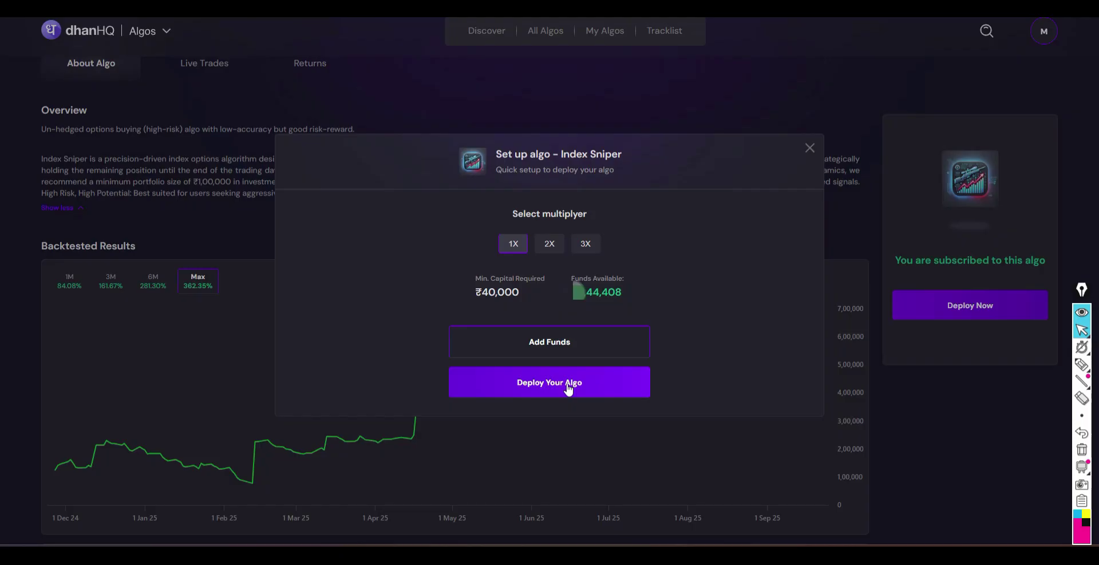
pyautogui.click(567, 386)
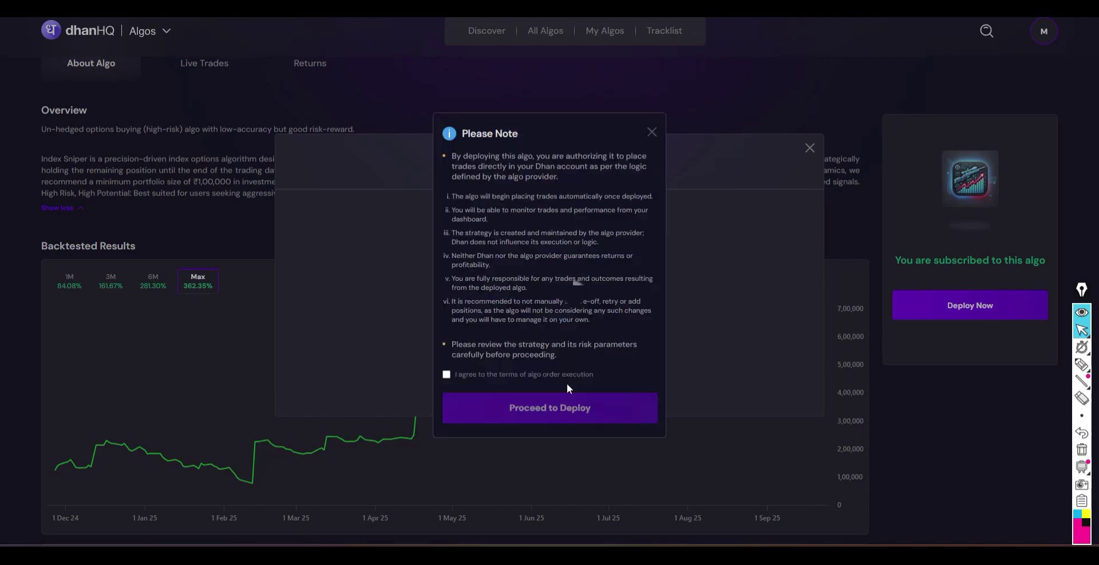
# - Agree to the algo order execution terms and confirm deploying Index Sniper
pyautogui.click(446, 375)
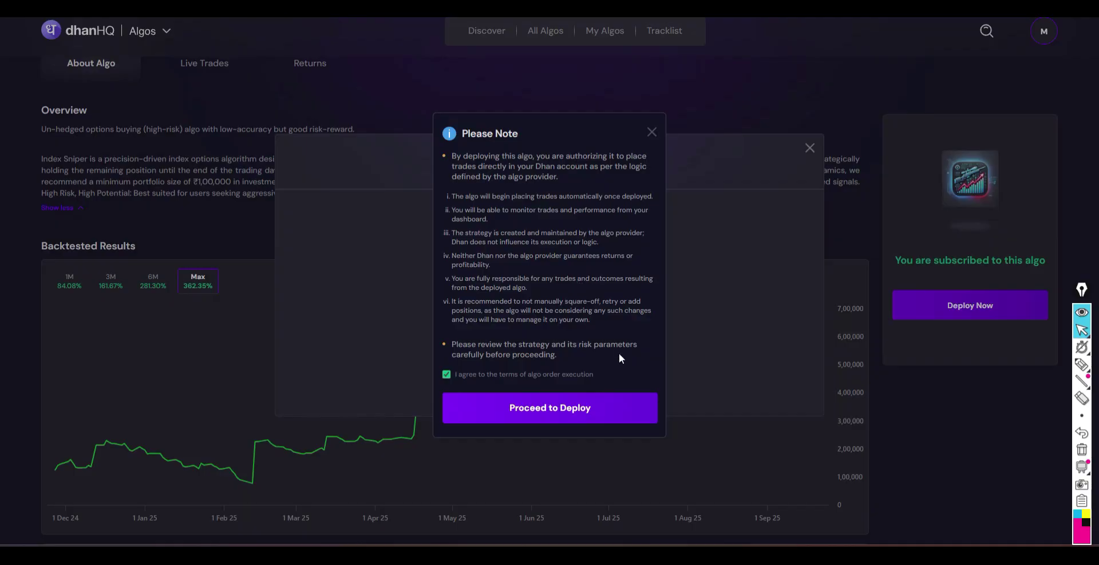
pyautogui.click(593, 407)
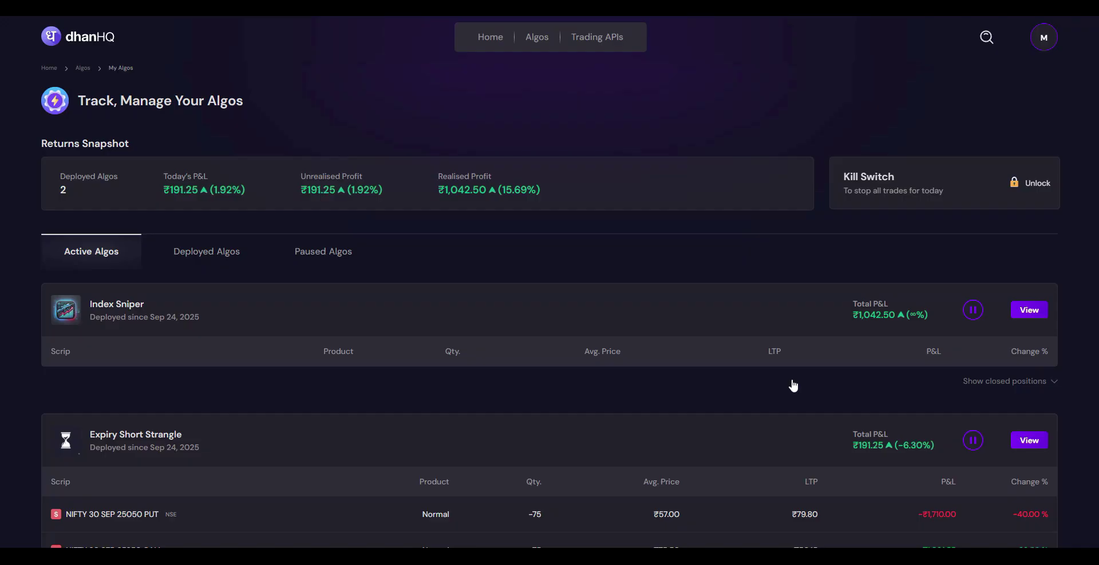
# - Open Index Sniper from My Algos, review its live trades and orders, and open Add Multiplier
pyautogui.scroll(-1, 793, 386)
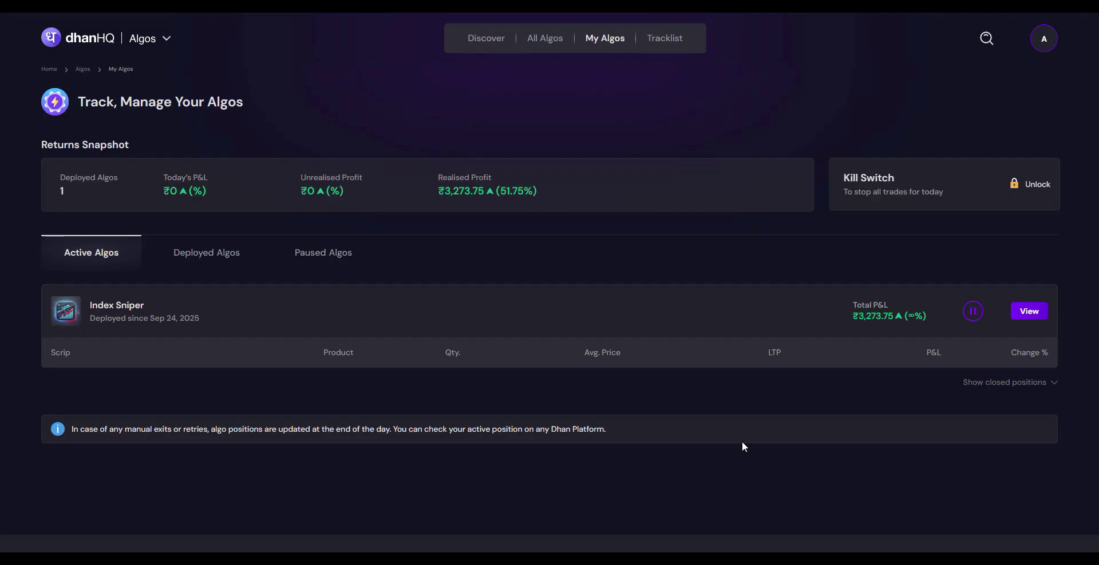
pyautogui.click(1028, 320)
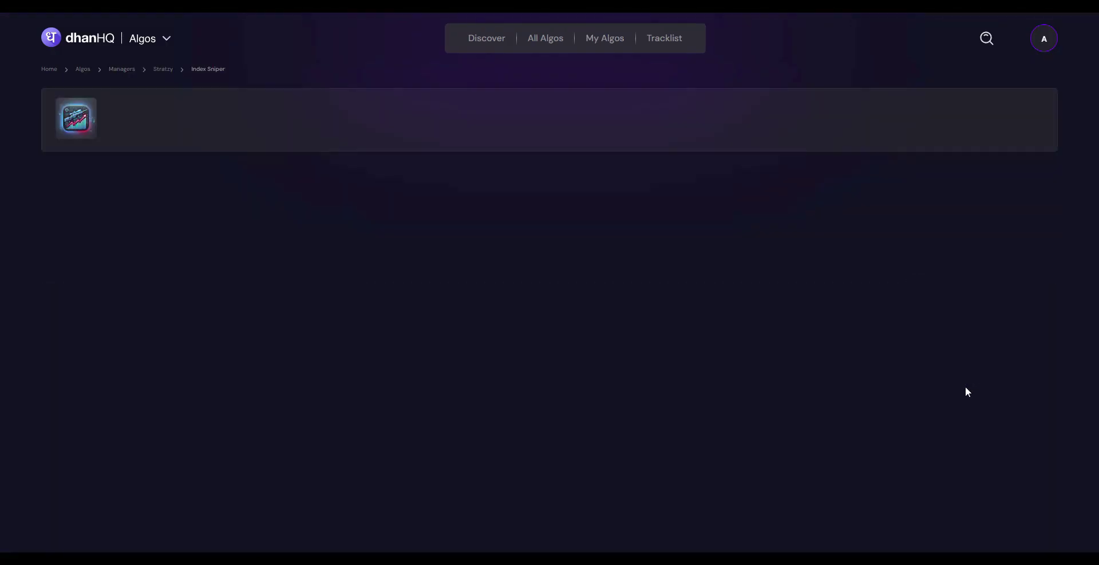
pyautogui.scroll(-2, 964, 386)
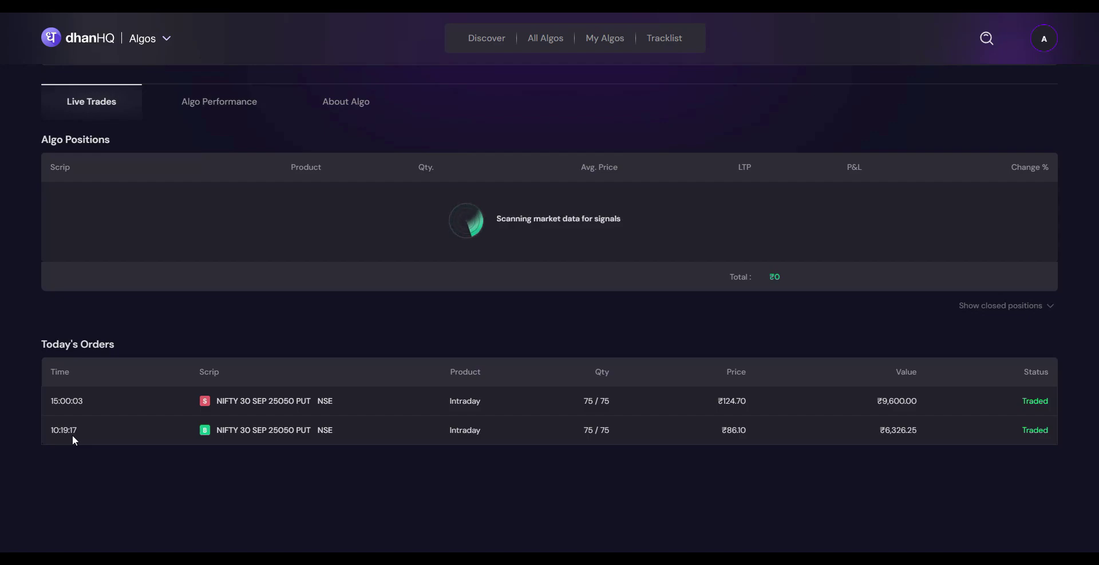
pyautogui.scroll(1, 901, 199)
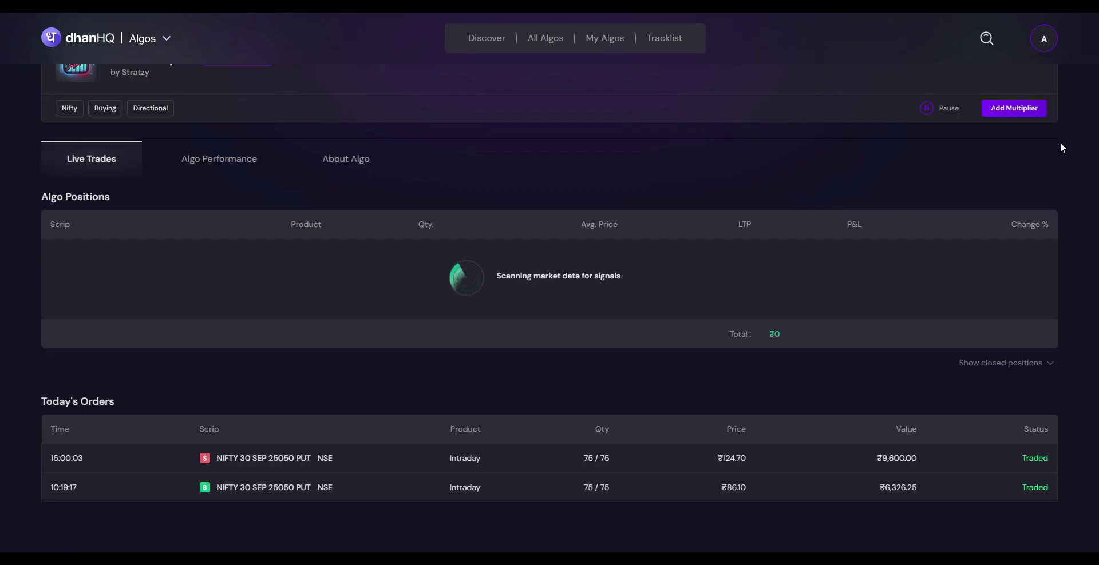
pyautogui.click(1021, 110)
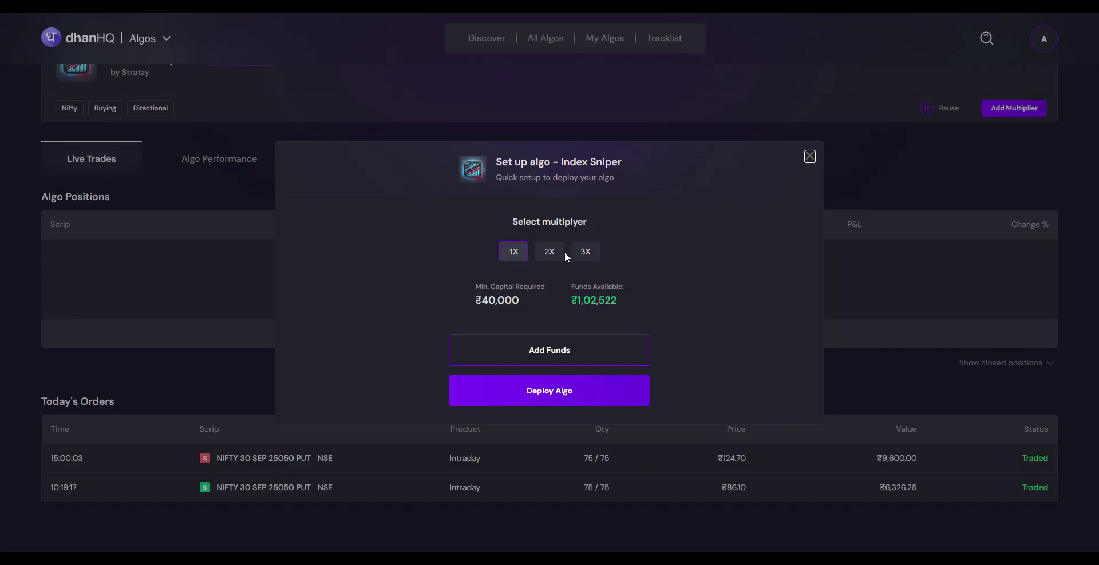
# - Compare Index Sniper's 2X and 3X multipliers, ending on 3X: ₹1,20,000 minimum capital, insufficient funds
pyautogui.click(549, 252)
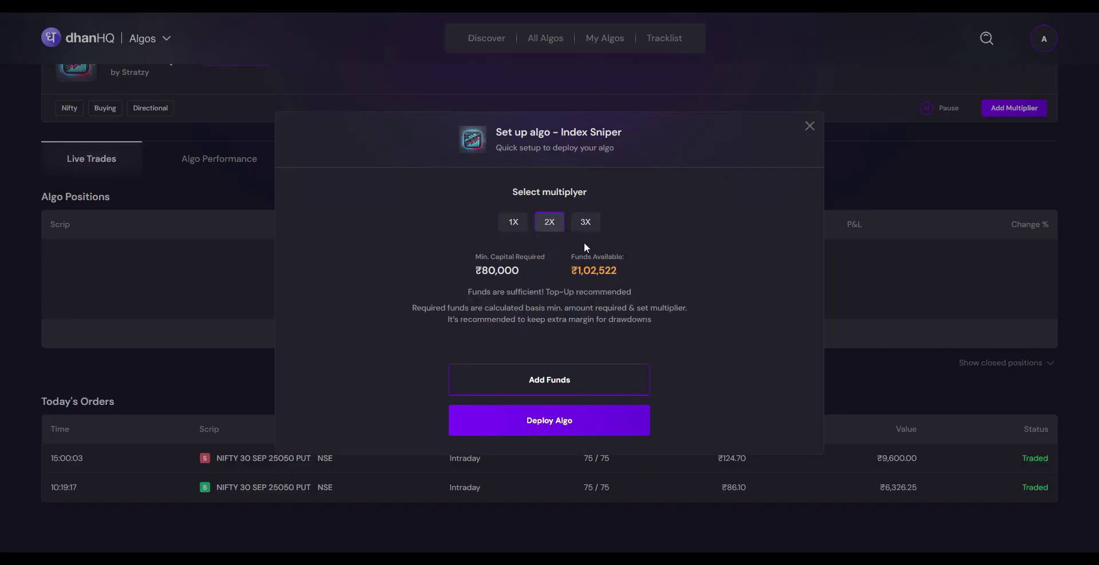
pyautogui.click(585, 223)
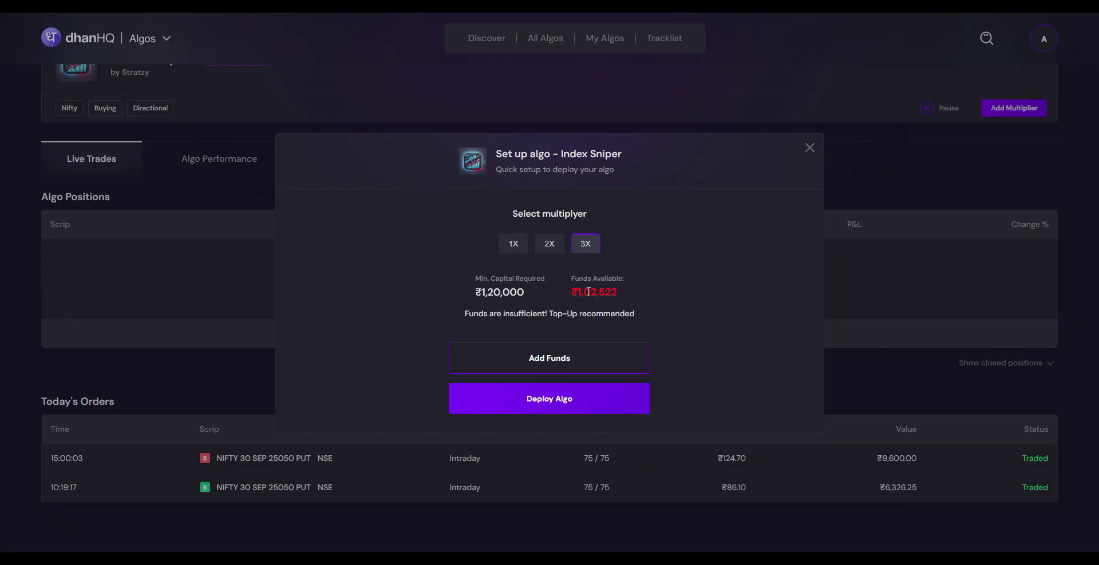